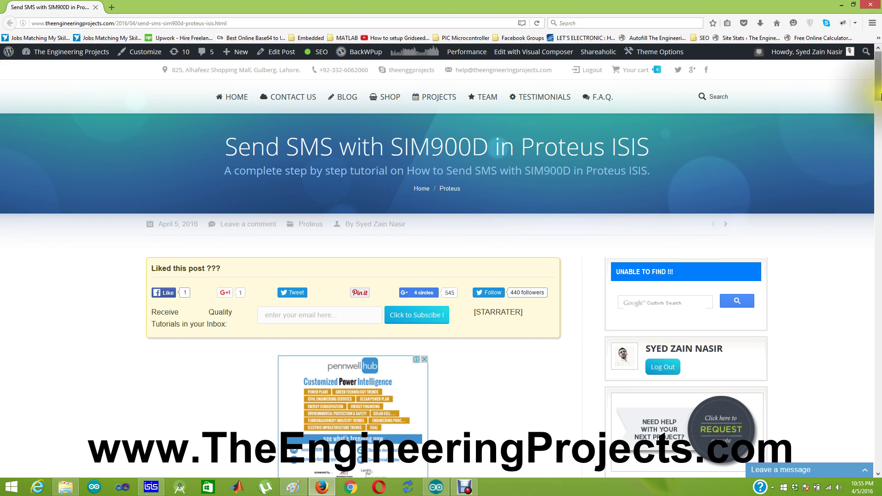
Open the GSM Library for Proteus link in a separate page, view it, then close it.
drag(879, 94, 879, 127)
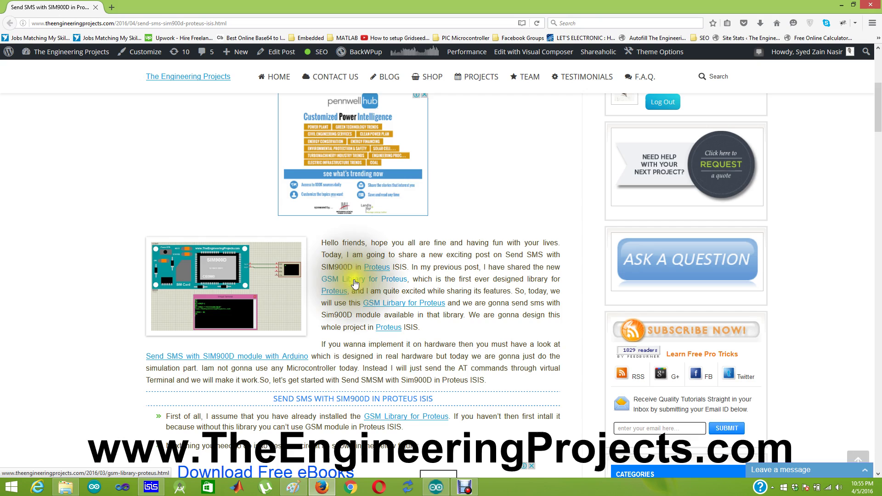
right_click(354, 281)
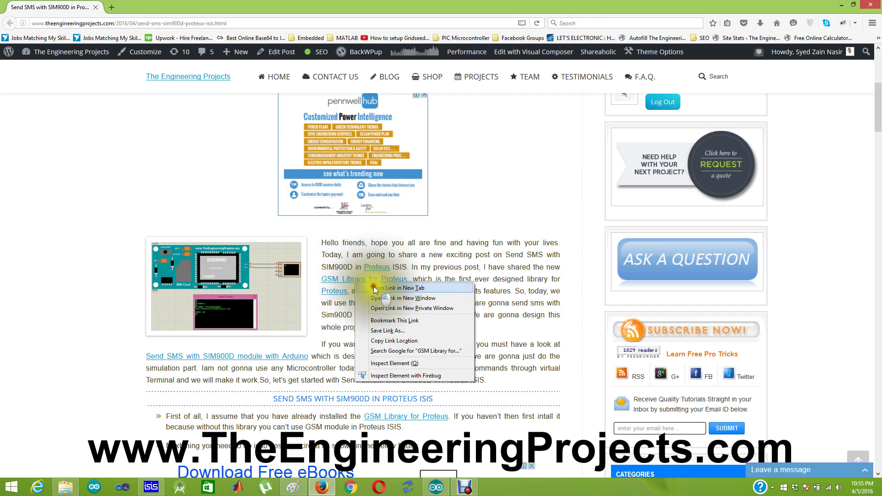
click(396, 288)
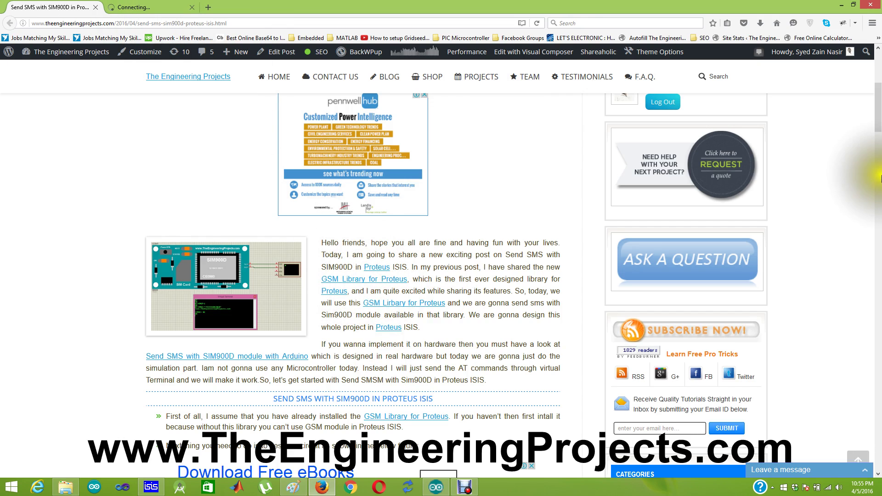
drag(879, 115, 879, 75)
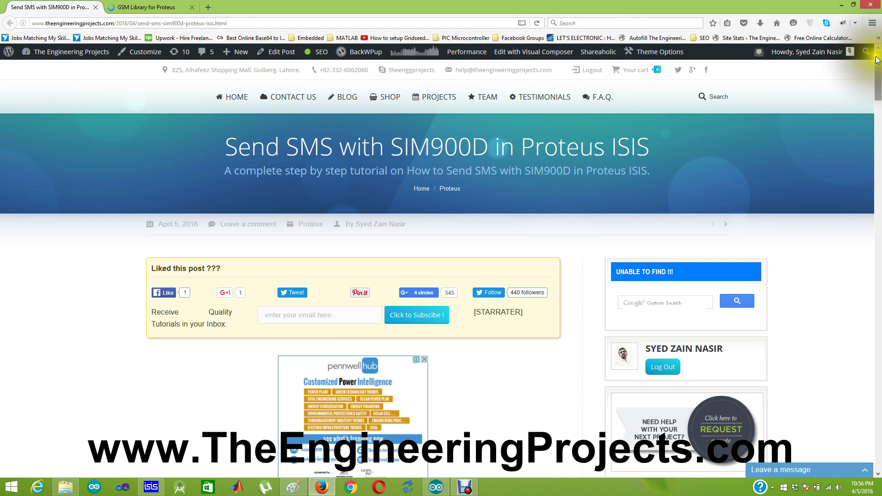
drag(878, 64, 879, 108)
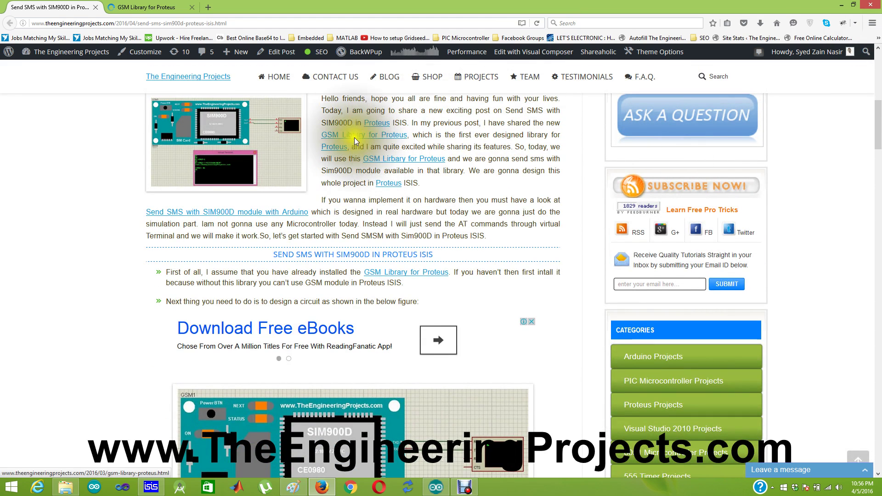
click(160, 6)
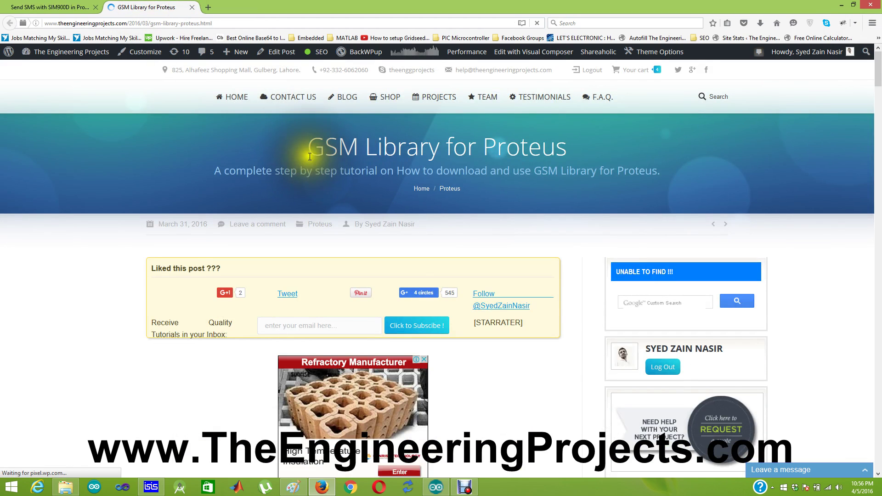
click(191, 7)
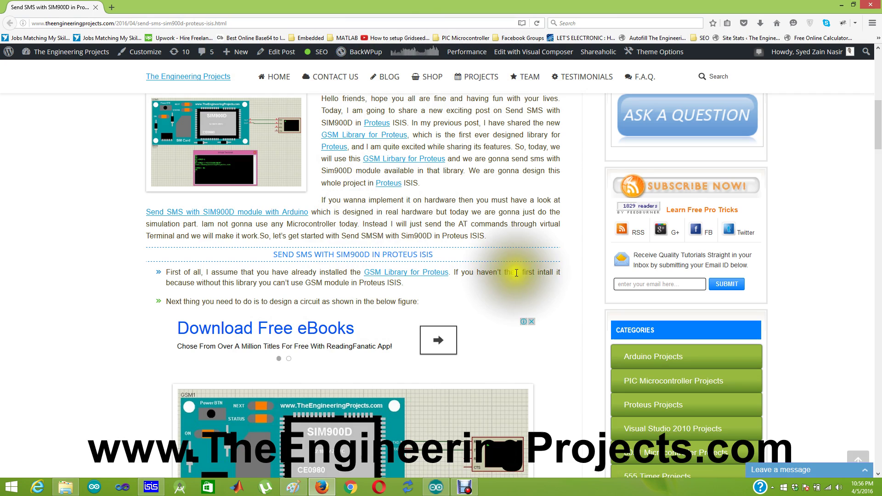
drag(879, 135, 879, 159)
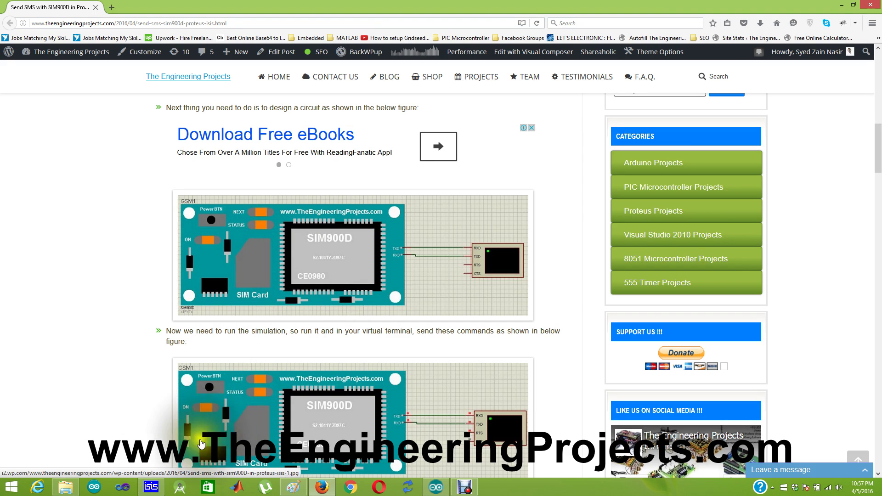
Restart the SIM900D simulation in Proteus ISIS.
click(156, 487)
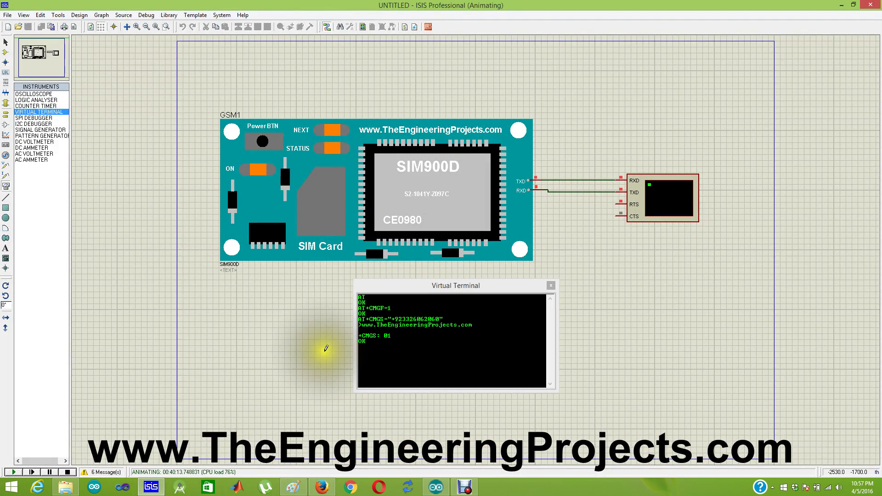
click(73, 473)
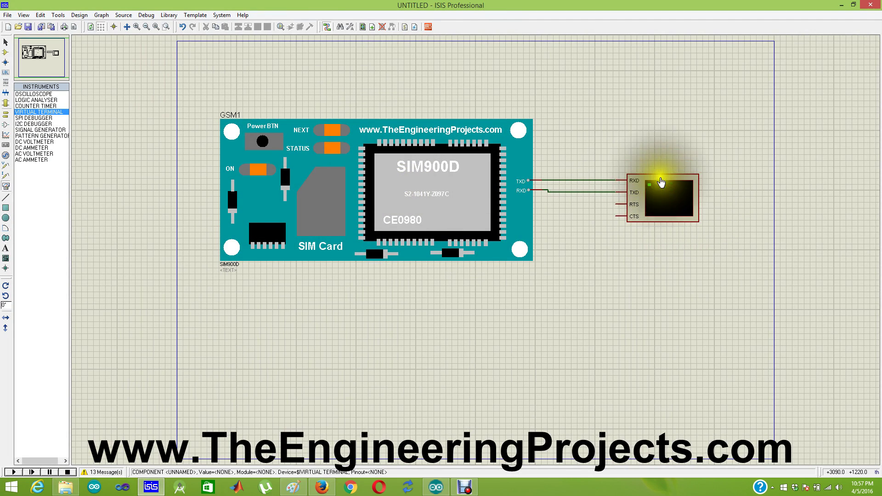
click(12, 473)
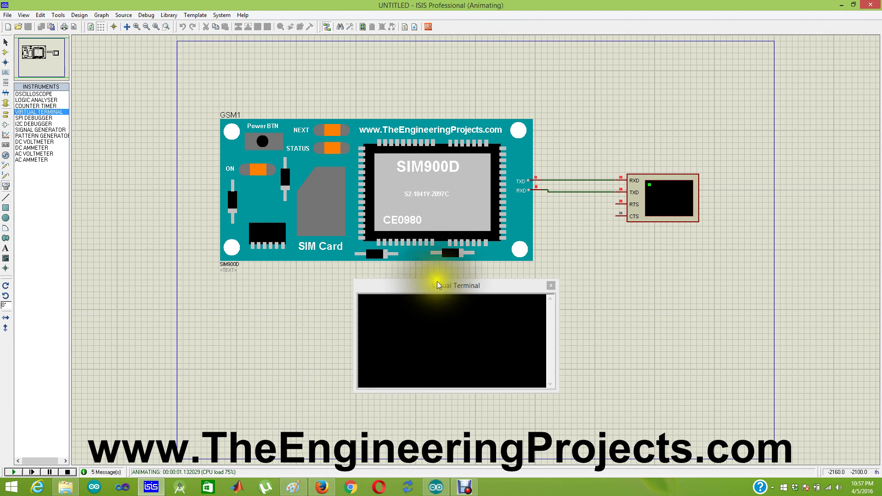
Send AT and AT+CMGF=1 from the Virtual Terminal to set SMS text mode.
click(435, 289)
click(422, 312)
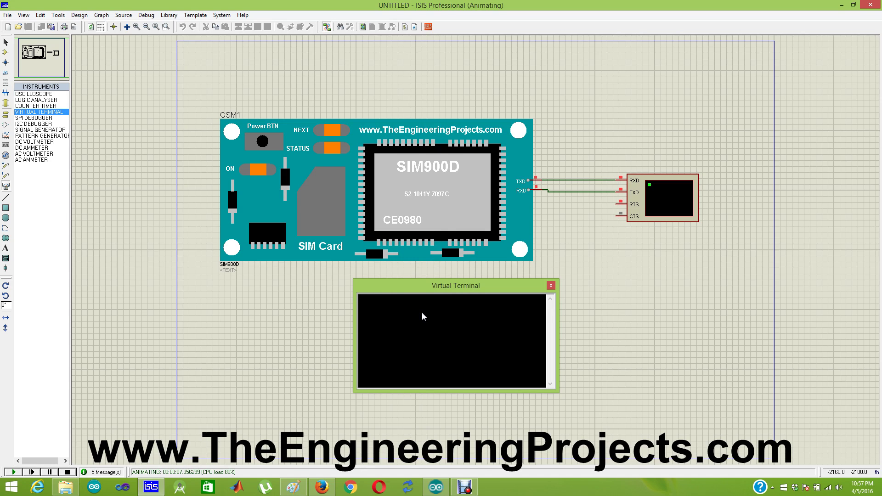
text(AT)
key(Return)
text(AT+CMGF=1)
key(Return)
text(AT+CMGS=)
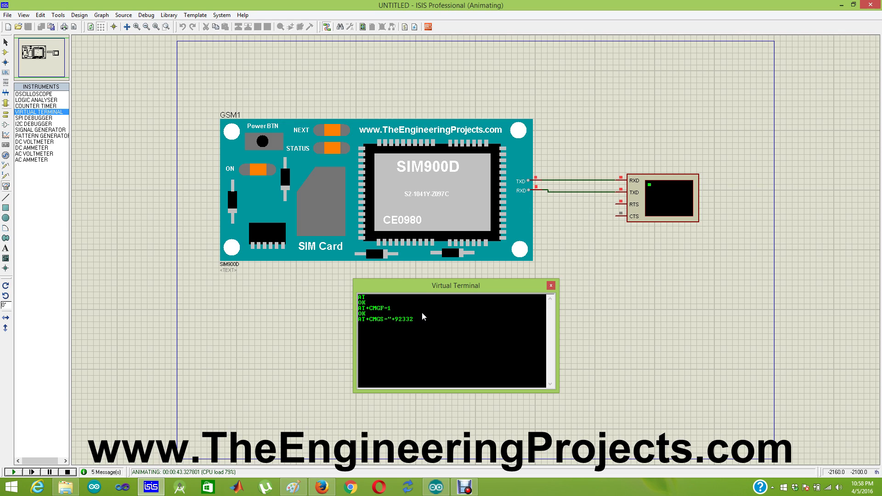
text(6)
text(0)
text(")
text(www.)
text(TheEngineeri)
text(ngProject)
text(s.com)
key(Return)
key(ctrl+z)
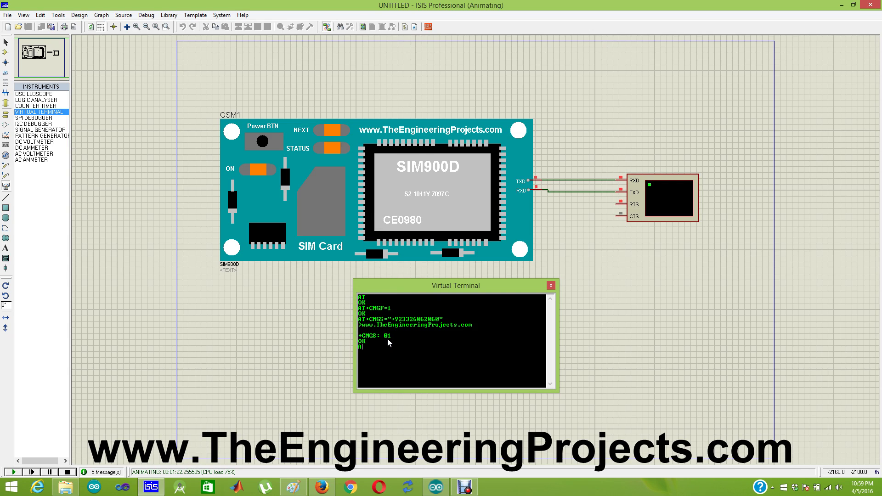
Send a second SMS via AT+CMGS to the recipient's number, containing a person's name.
key(Return)
text(in nasir)
key(ctrl+z)
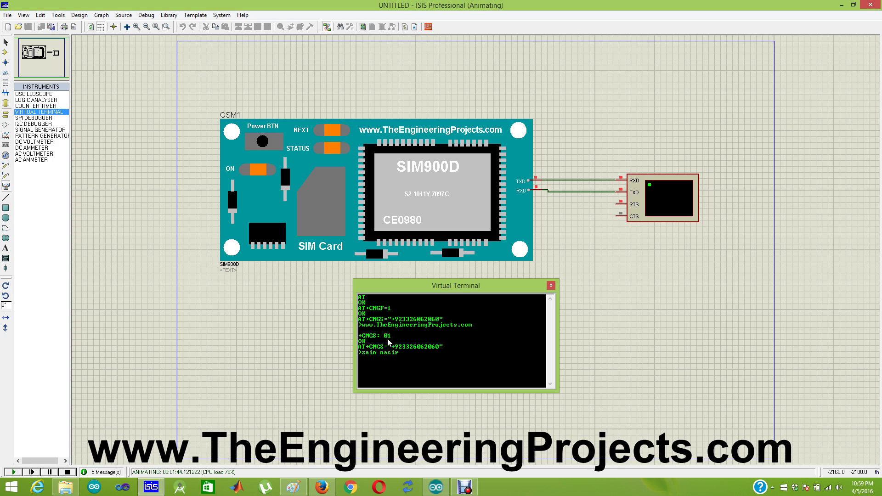